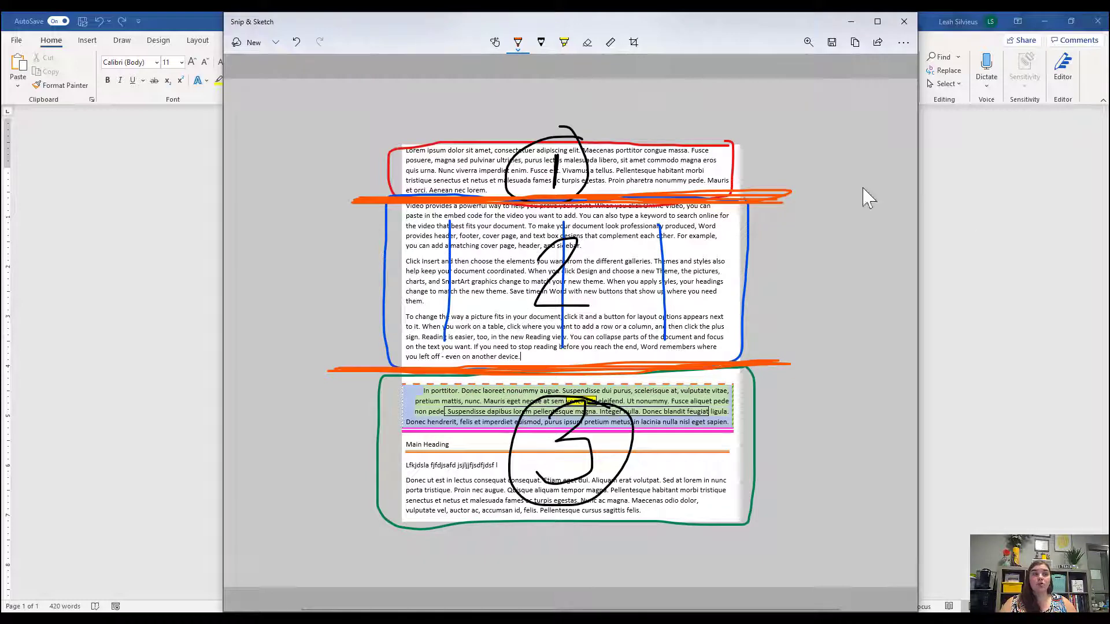
Review the annotated three-section sketch in Snip & Sketch and switch back to the Word document.
{"action": "left_click", "coordinate": [500, 197]}
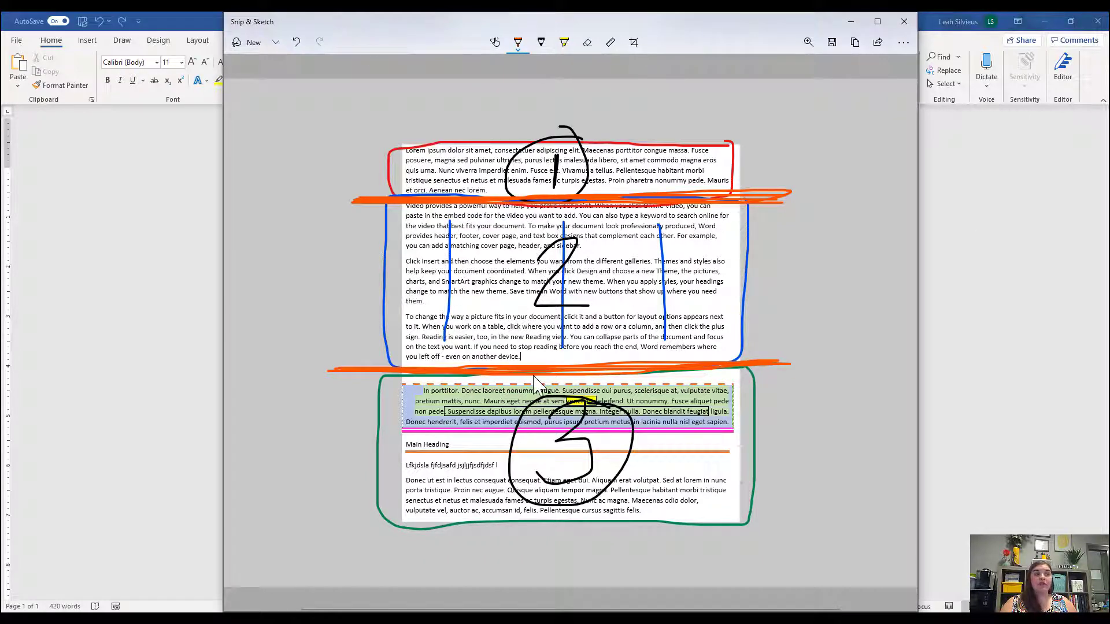
{"action": "left_click", "coordinate": [850, 22]}
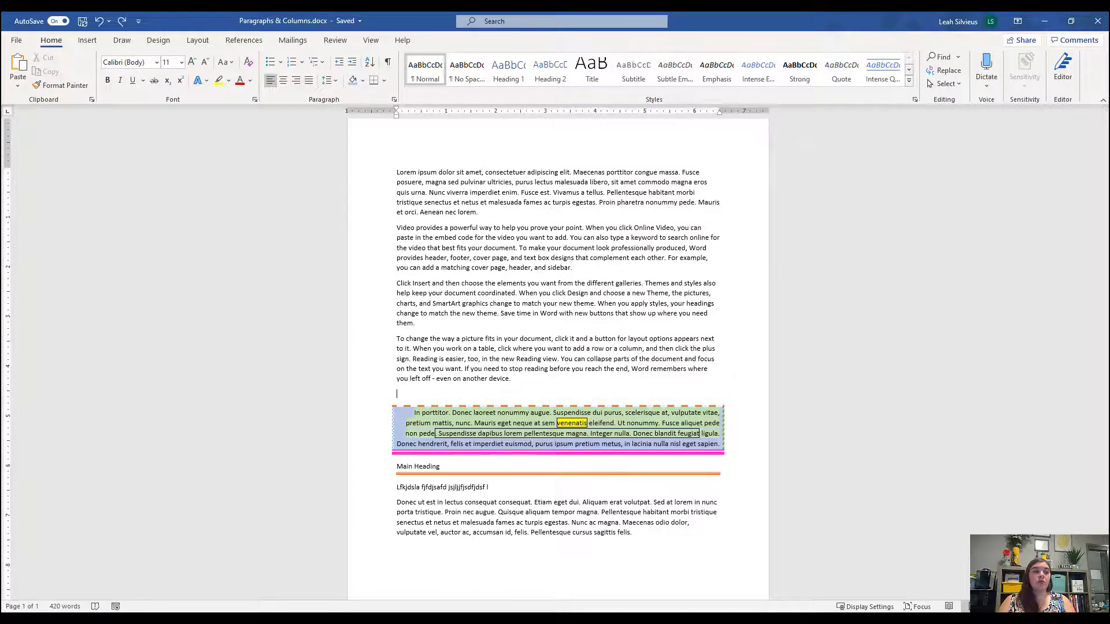
{"action": "key", "text": "alt+Tab"}
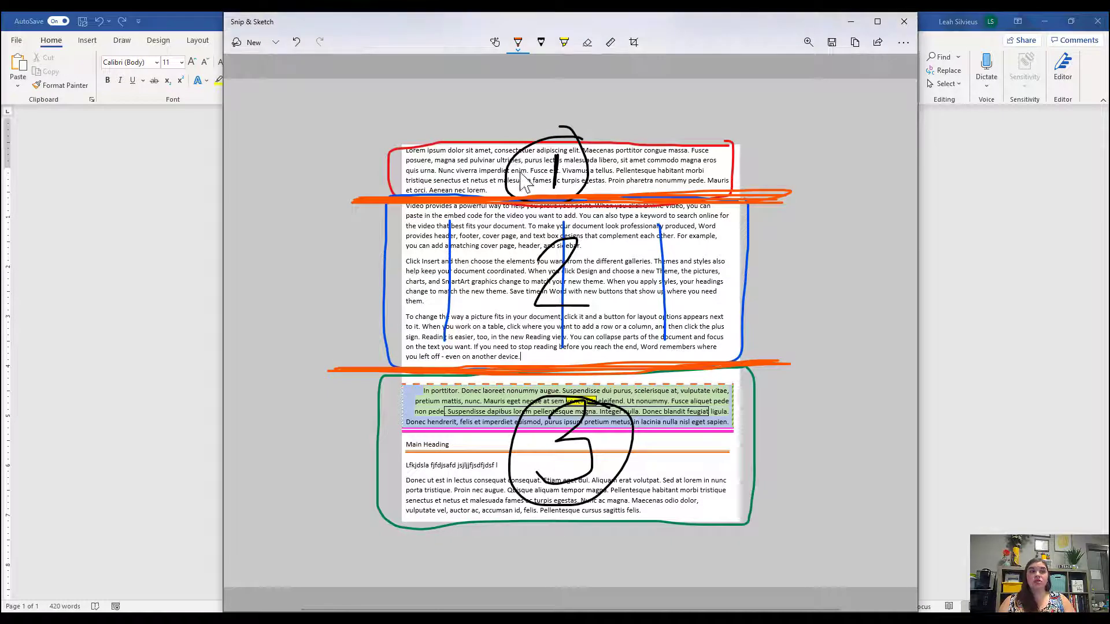
{"action": "key", "text": "alt+Tab"}
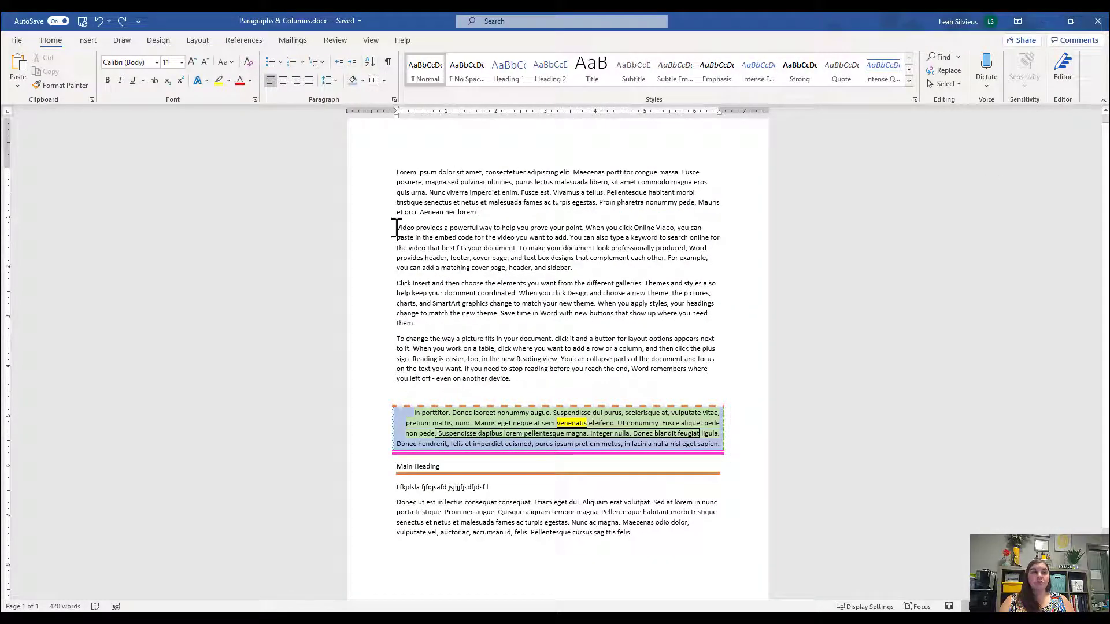
Place the insertion point at the end of the first paragraph and briefly show and hide the formatting marks.
{"action": "left_click", "coordinate": [396, 228]}
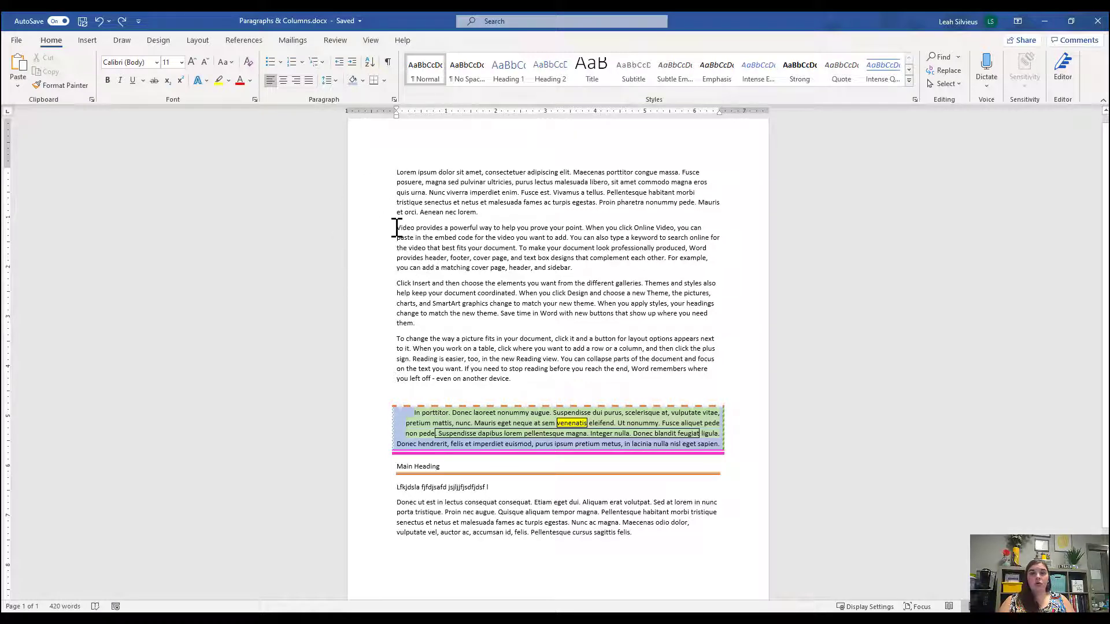
{"action": "left_click", "coordinate": [504, 212]}
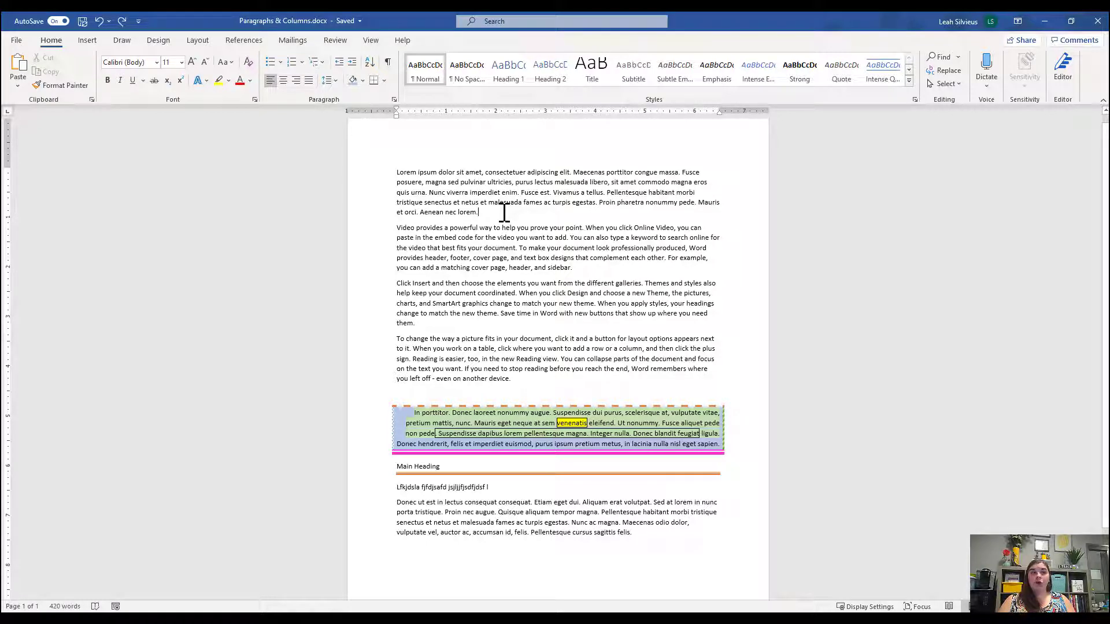
{"action": "left_click", "coordinate": [388, 63]}
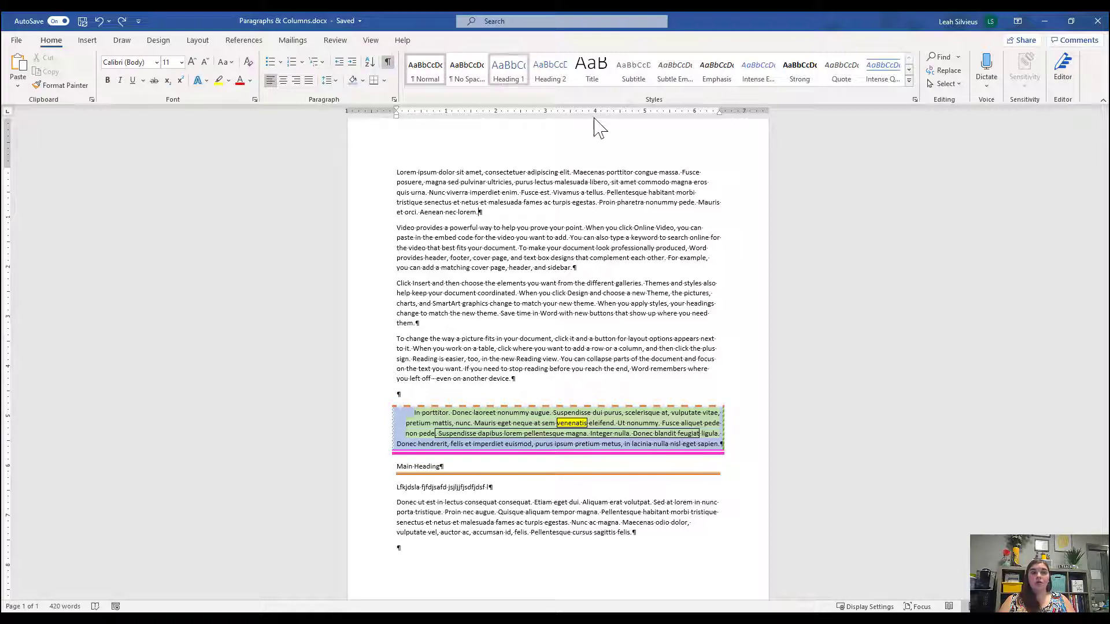
{"action": "left_click", "coordinate": [482, 210]}
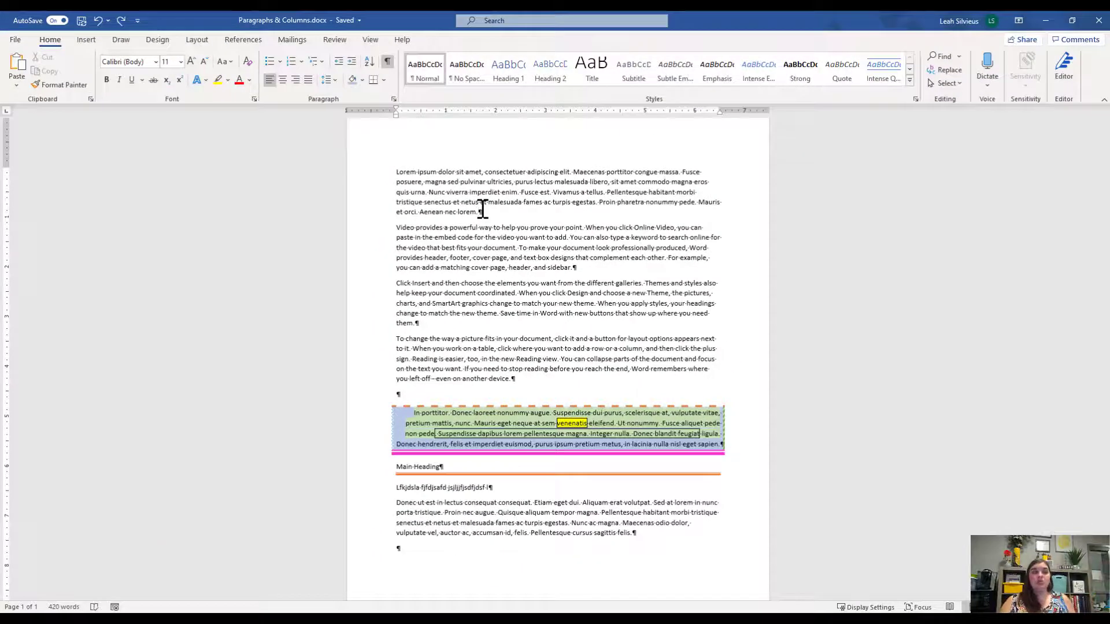
{"action": "left_click", "coordinate": [387, 62]}
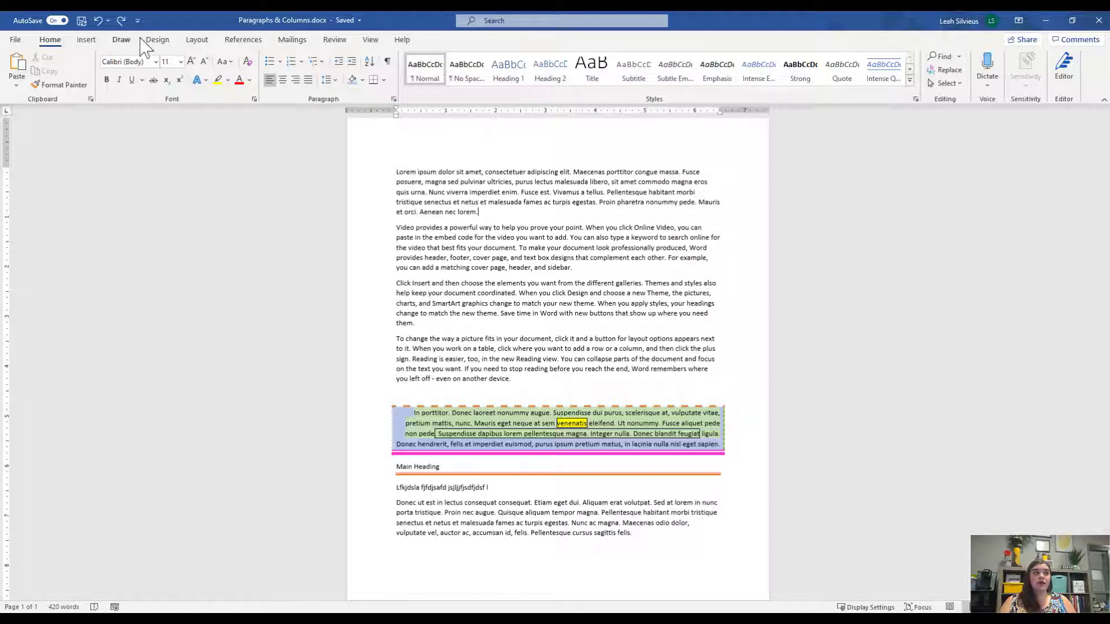
Try a page break after the first paragraph and undo it.
{"action": "left_click", "coordinate": [194, 40]}
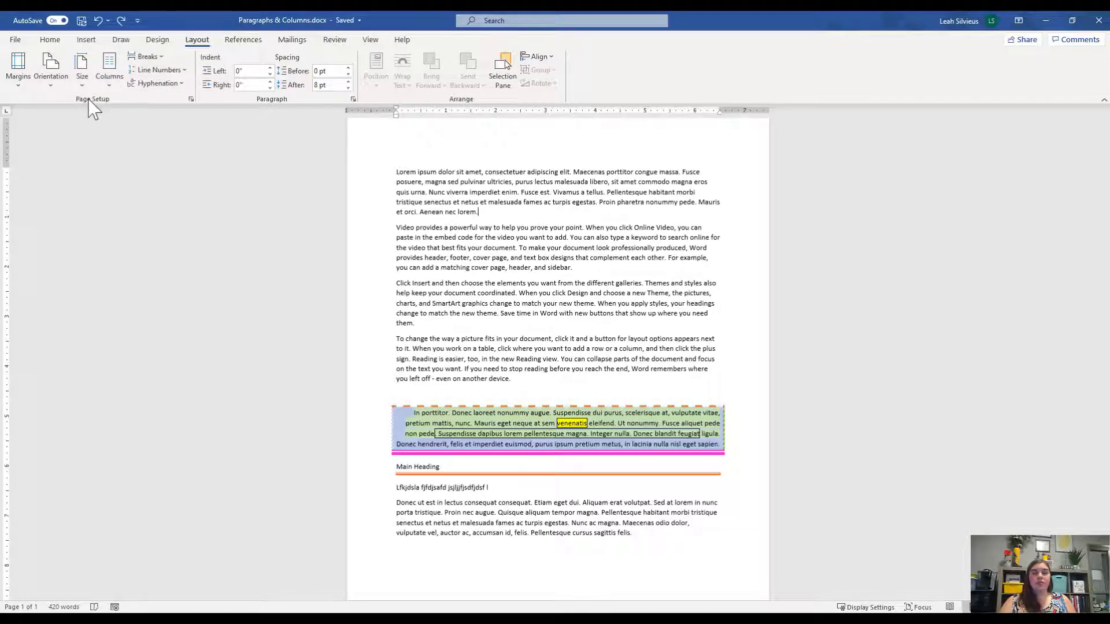
{"action": "left_click", "coordinate": [159, 57]}
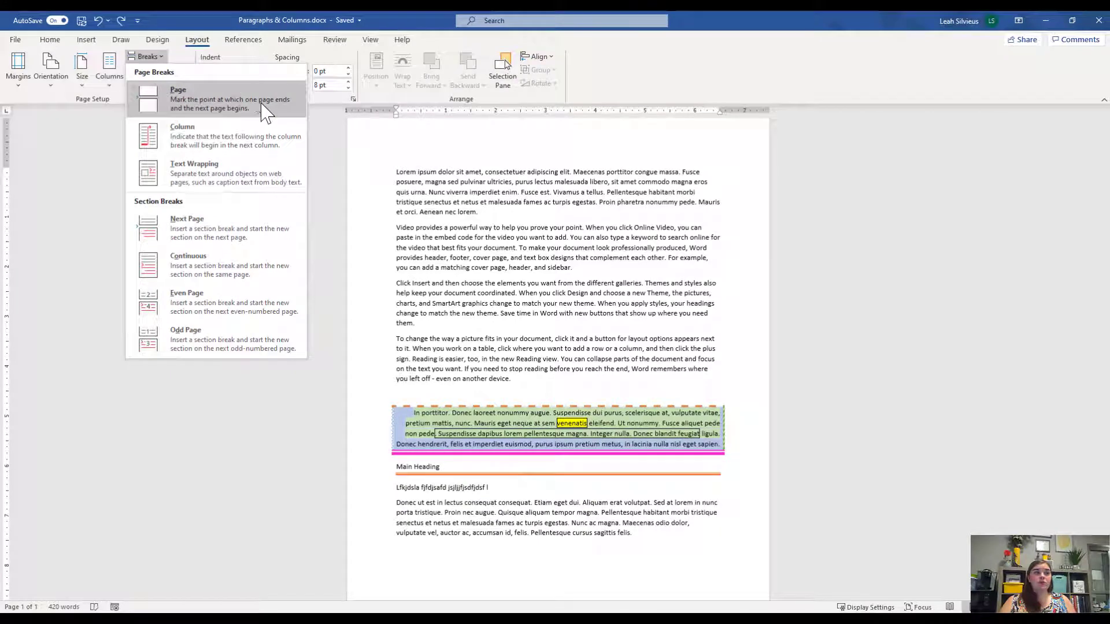
{"action": "left_click", "coordinate": [261, 105]}
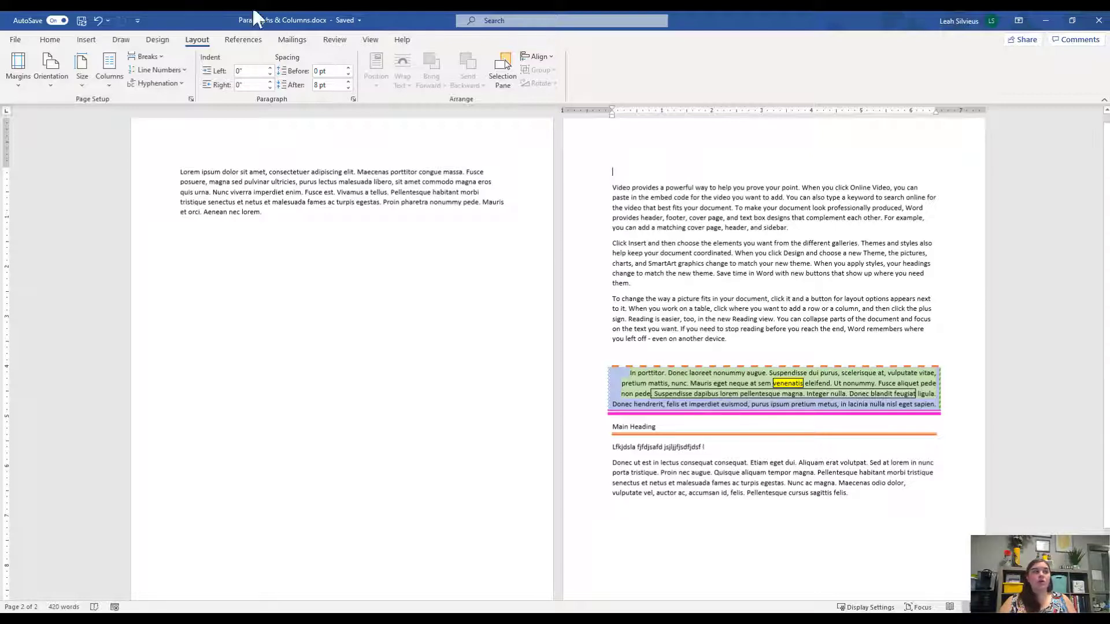
{"action": "left_click", "coordinate": [98, 21]}
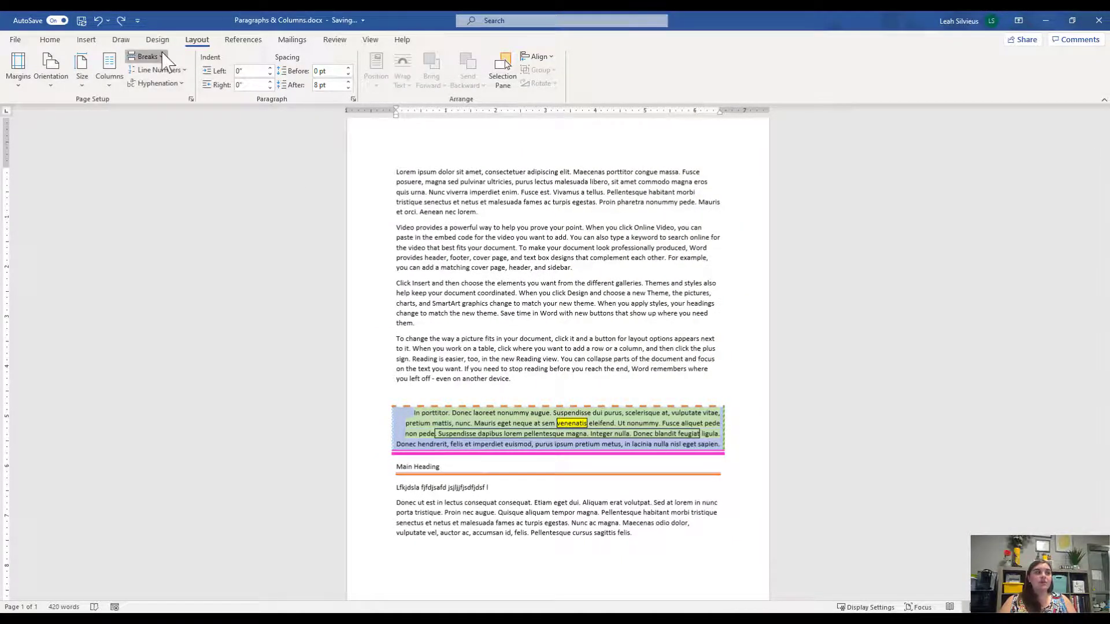
Try a column break after the first paragraph and undo it.
{"action": "left_click", "coordinate": [146, 56]}
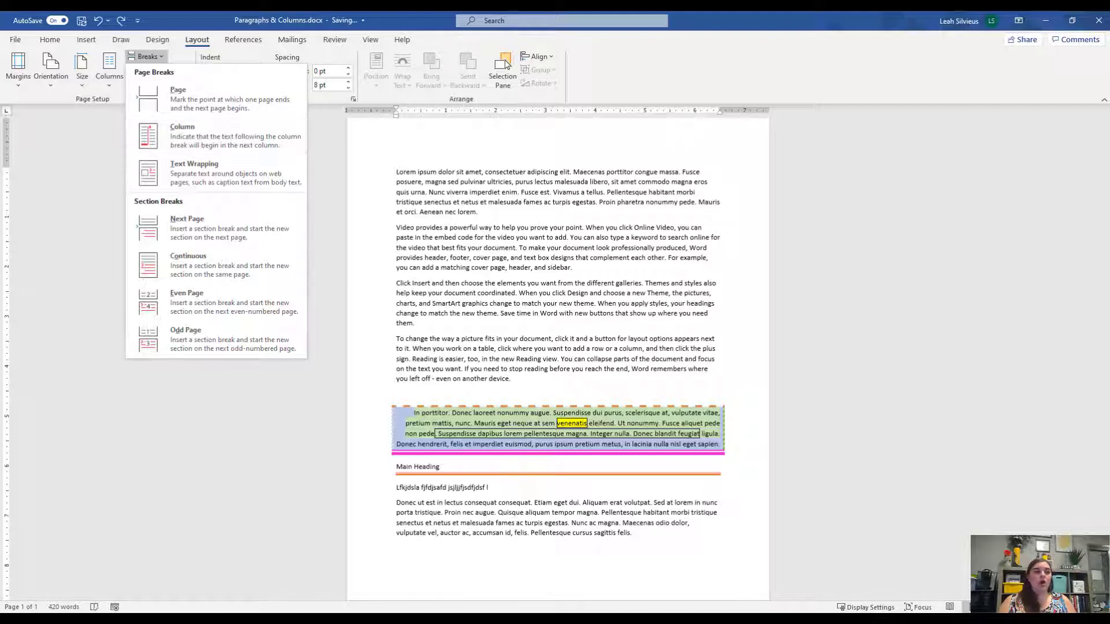
{"action": "key", "text": "alt+Tab"}
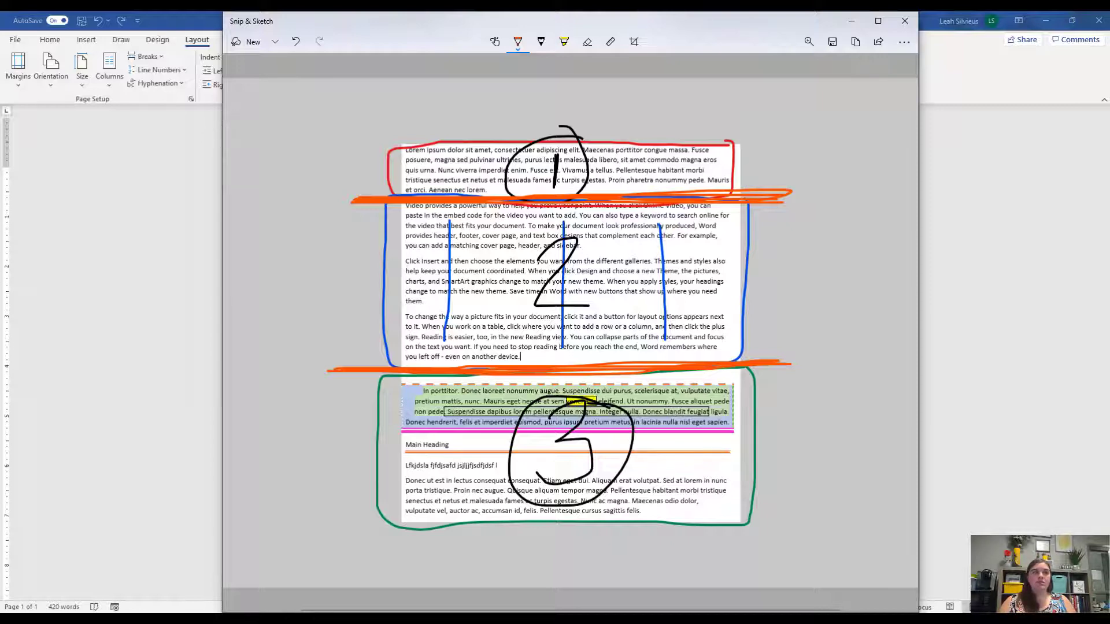
{"action": "left_click", "coordinate": [167, 61]}
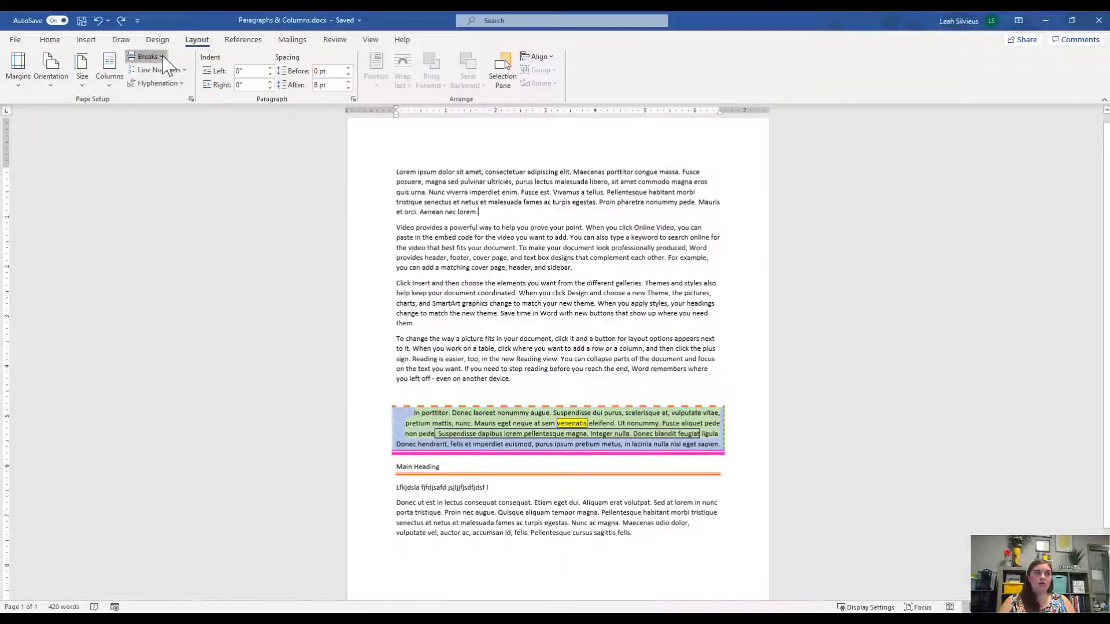
{"action": "left_click", "coordinate": [161, 57]}
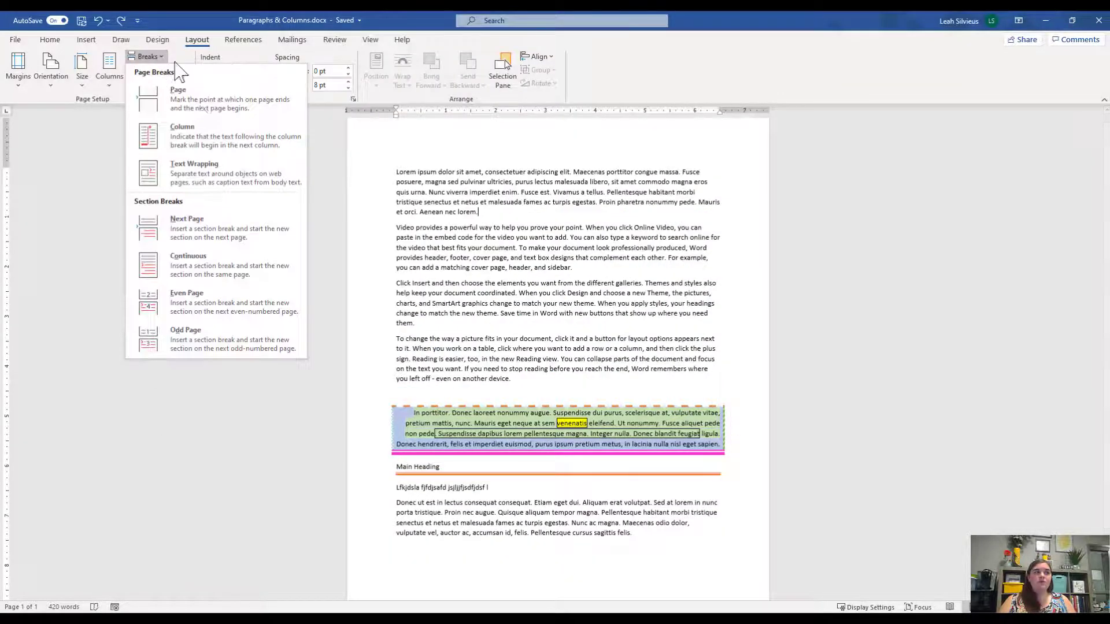
{"action": "left_click", "coordinate": [219, 151]}
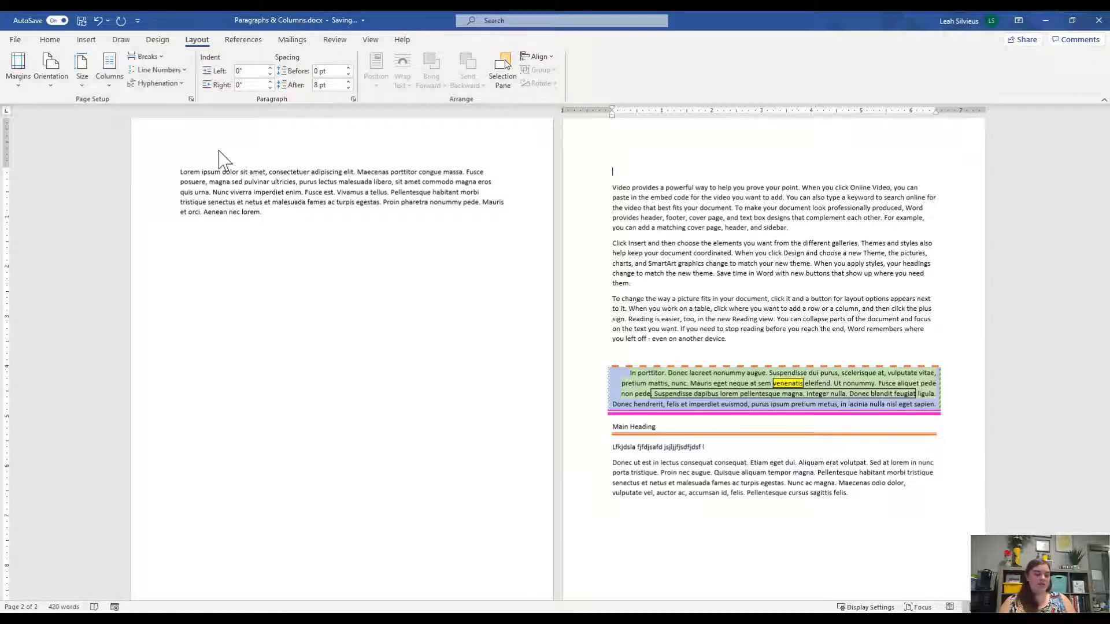
{"action": "key", "text": "ctrl+z"}
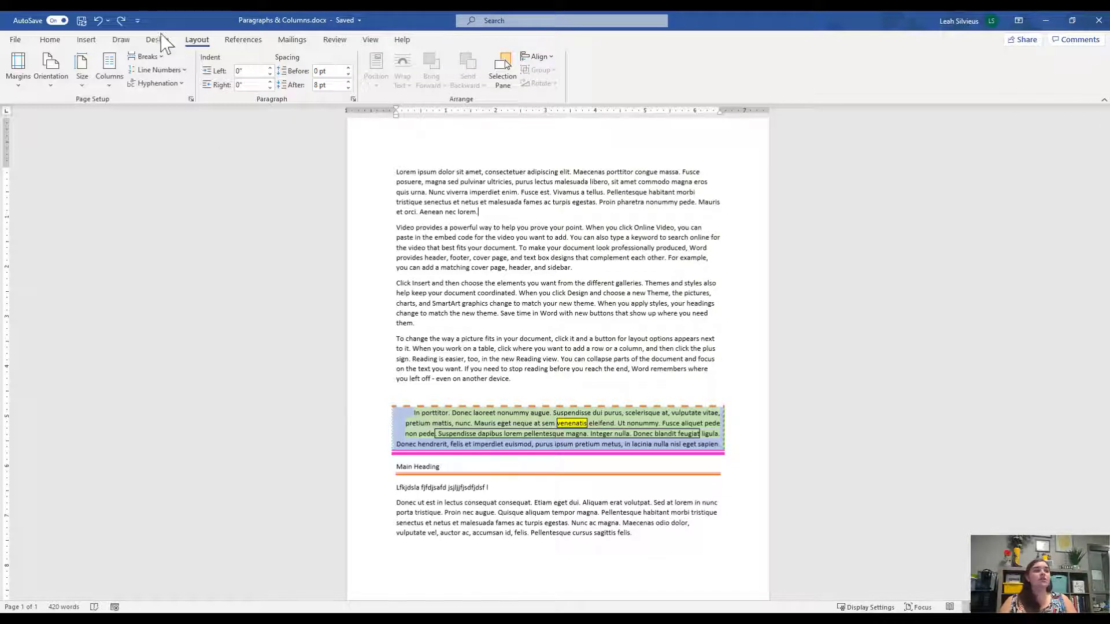
Insert a continuous section break at the end of the first paragraph.
{"action": "left_click", "coordinate": [146, 56]}
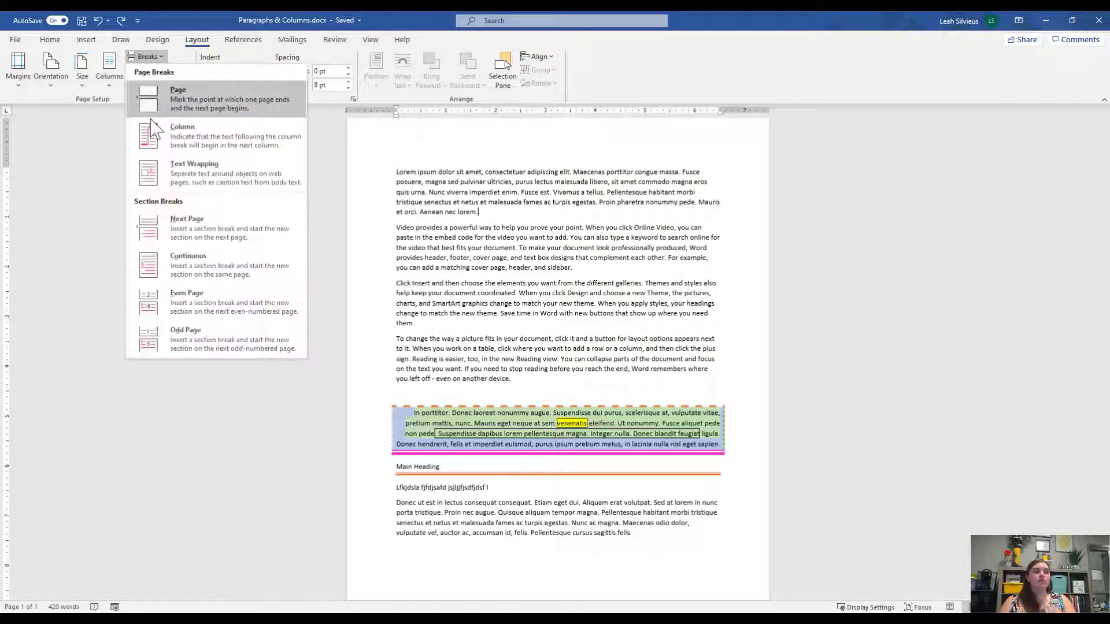
{"action": "left_click", "coordinate": [167, 207]}
{"action": "left_click", "coordinate": [167, 207]}
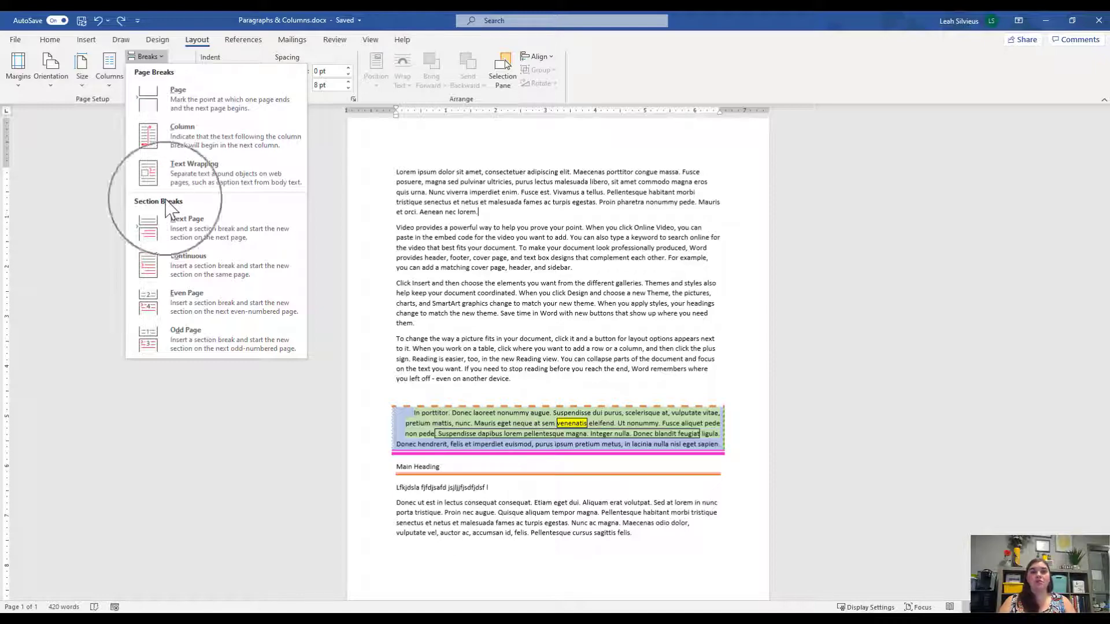
{"action": "left_click", "coordinate": [167, 207]}
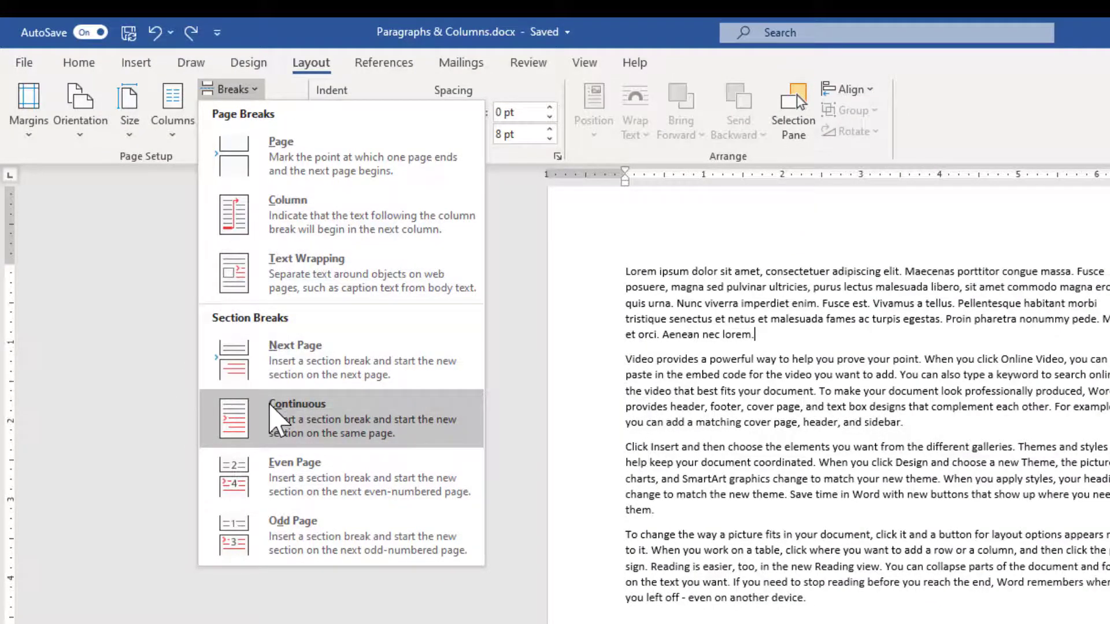
{"action": "left_click", "coordinate": [270, 405]}
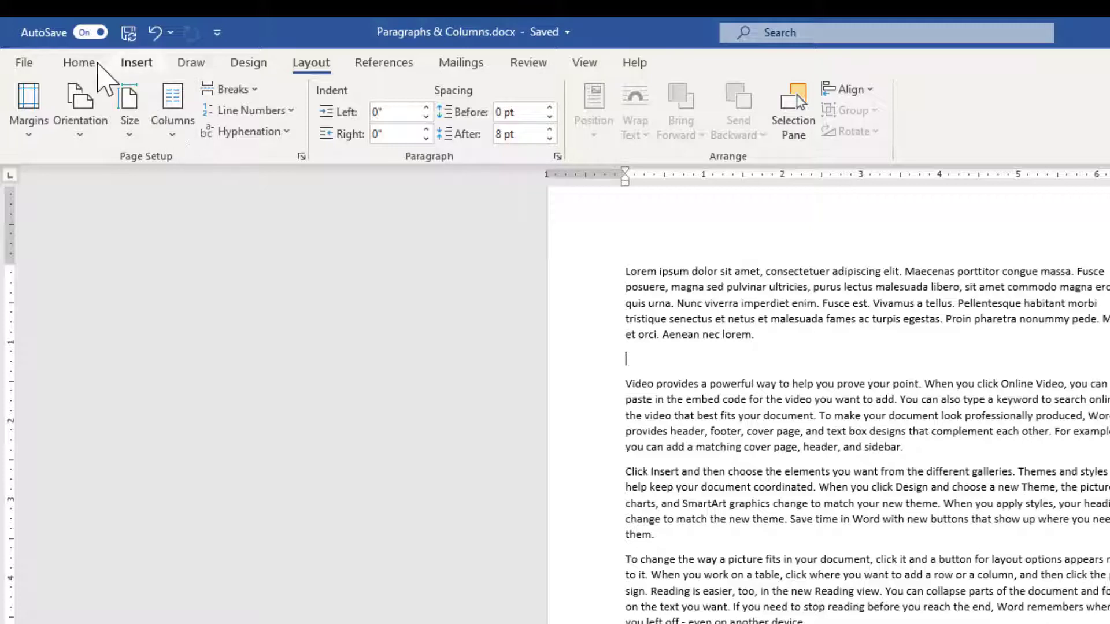
Show the document's formatting marks to display the section break.
{"action": "left_click", "coordinate": [97, 64]}
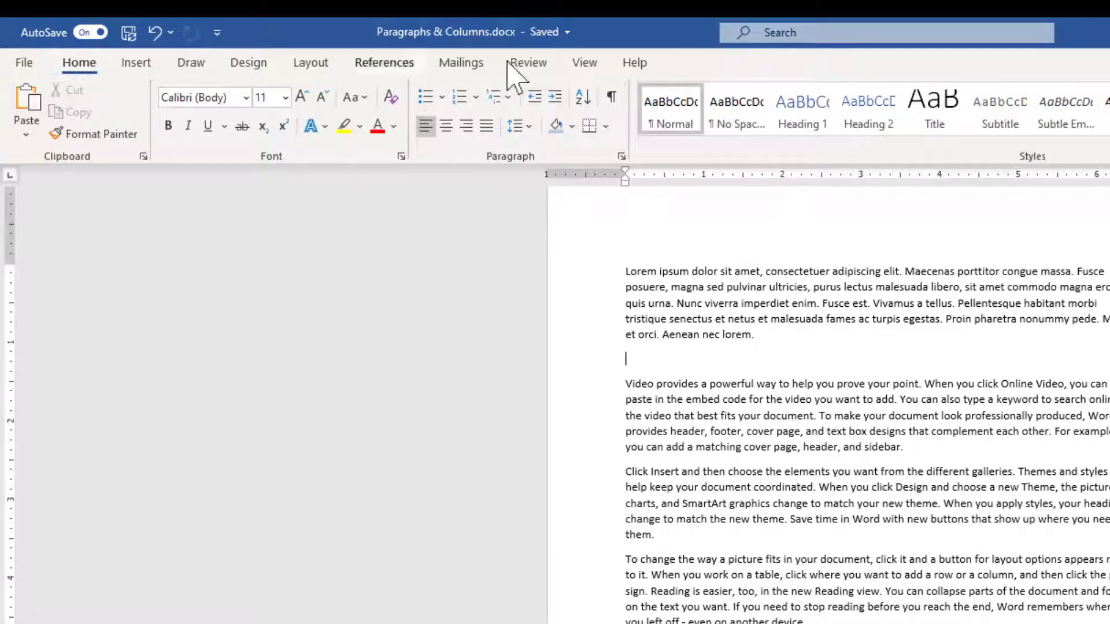
{"action": "left_click", "coordinate": [619, 94]}
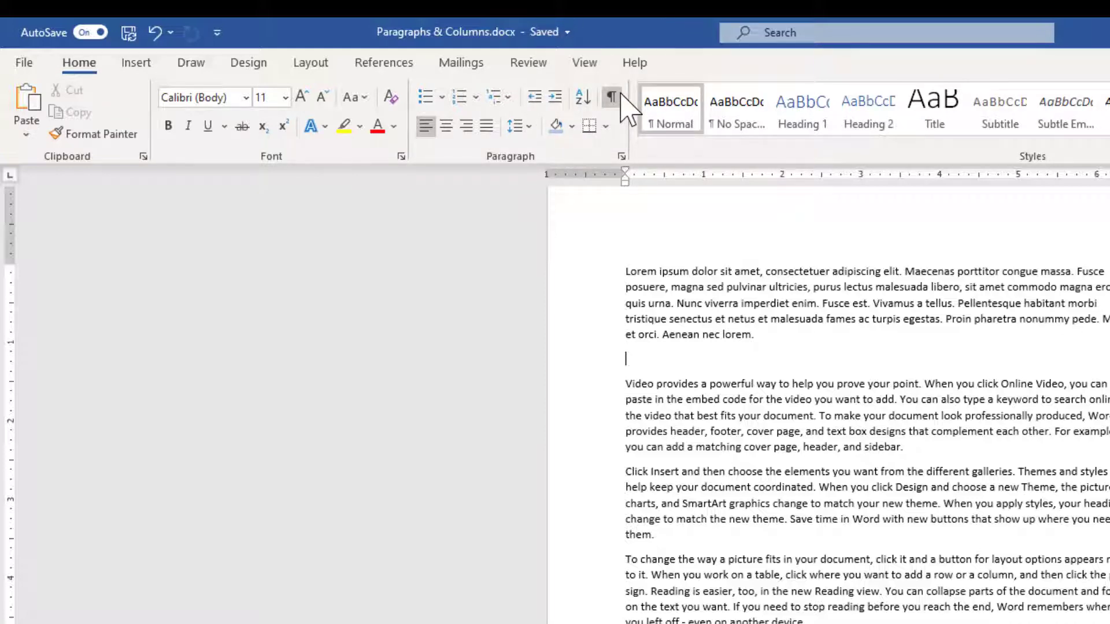
{"action": "left_click", "coordinate": [621, 95]}
{"action": "key", "text": "ctrl"}
{"action": "key", "text": "ctrl"}
{"action": "key", "text": "ctrl"}
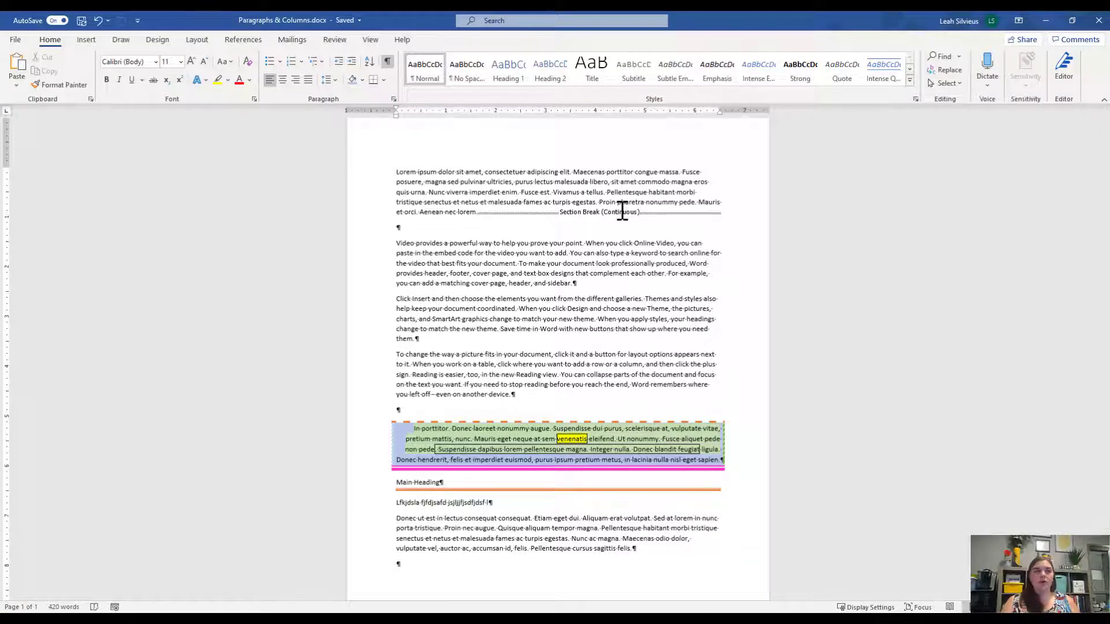
{"action": "left_click_drag", "start_coordinate": [396, 228], "coordinate": [405, 229]}
{"action": "left_click", "coordinate": [396, 231]}
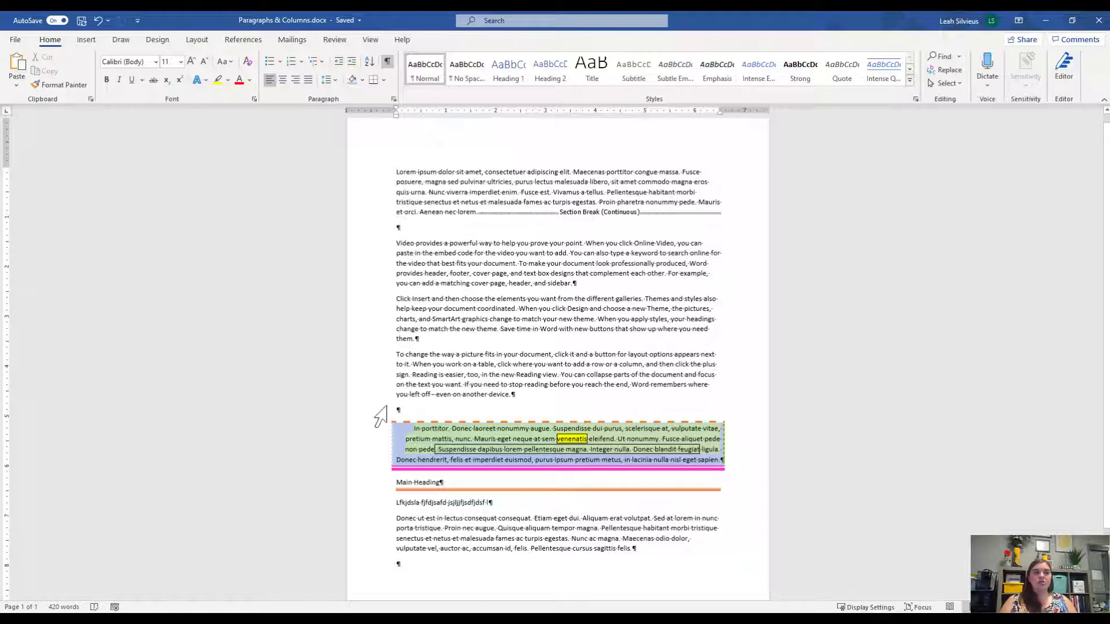
{"action": "left_click", "coordinate": [384, 411]}
{"action": "left_click", "coordinate": [395, 227]}
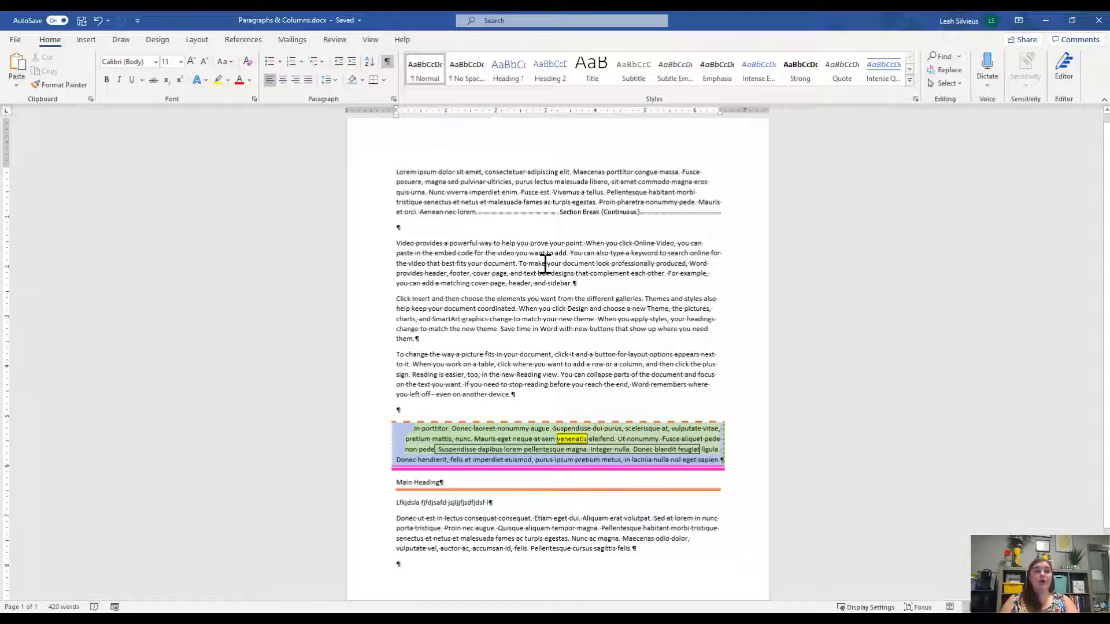
Erase the word "make" in the paragraph starting "Video provides" and retype it.
{"action": "key", "text": "ctrl+z"}
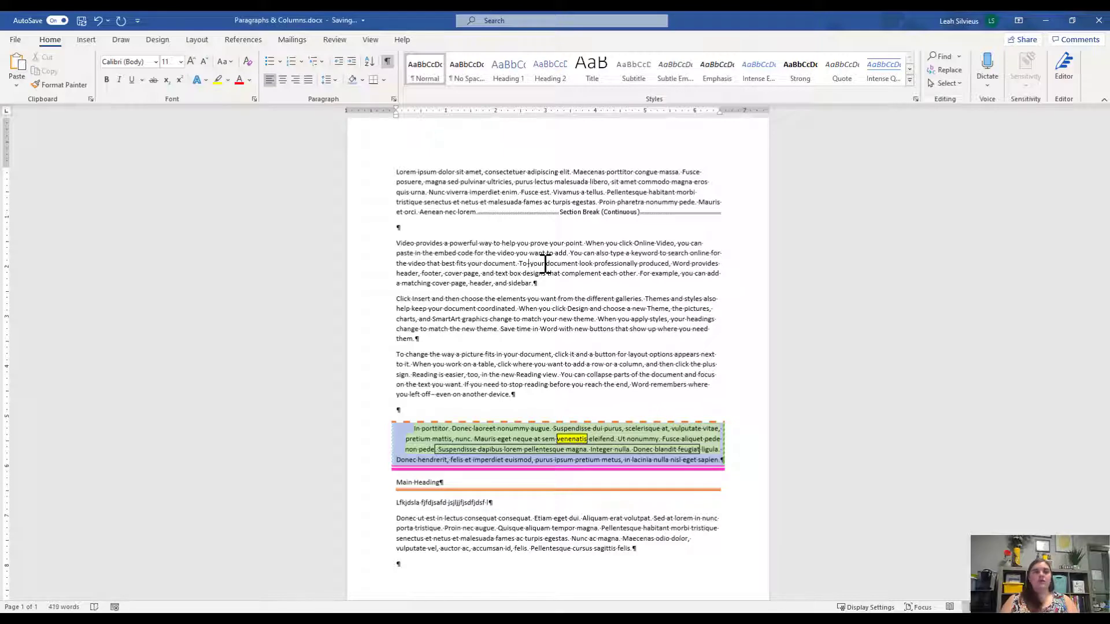
{"action": "type", "text": "m"}
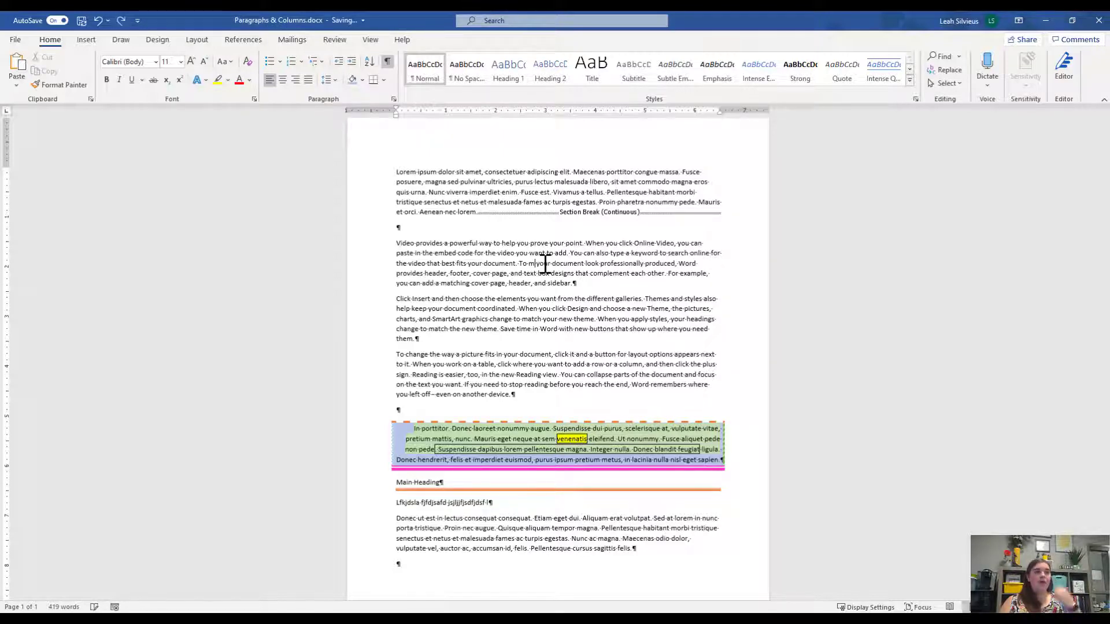
{"action": "type", "text": "ake"}
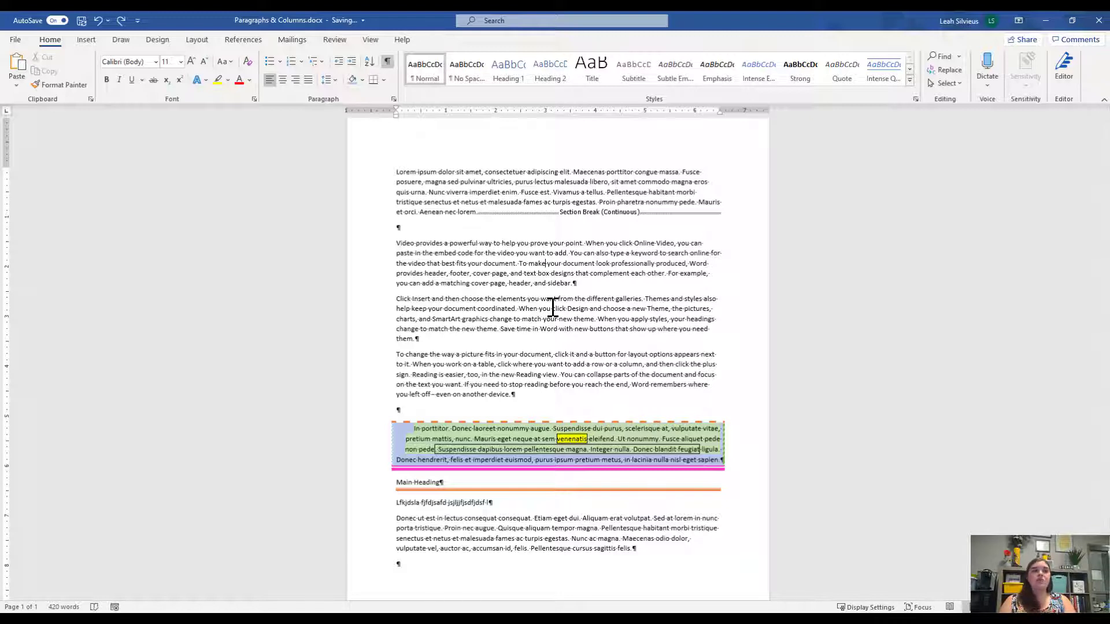
Delete the word "your" following "To make" and undo the deletion.
{"action": "key", "text": "Delete"}
{"action": "key", "text": "Delete"}
{"action": "key", "text": "Delete"}
{"action": "key", "text": "Delete"}
{"action": "key", "text": "Delete"}
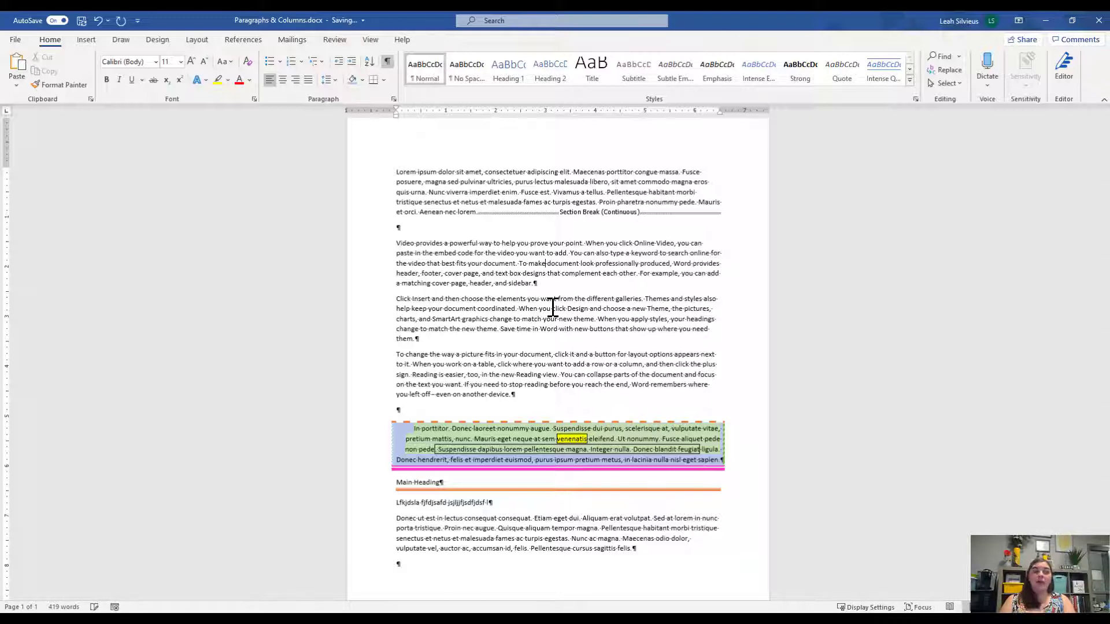
{"action": "key", "text": "ctrl+z"}
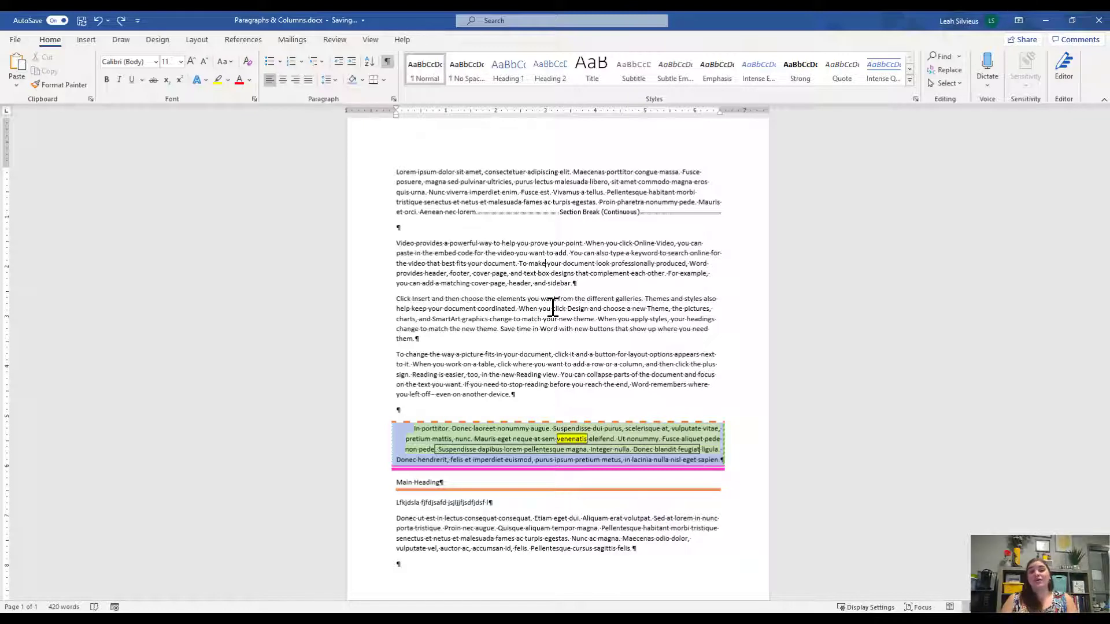
Delete the empty paragraph directly below the continuous section break.
{"action": "left_click", "coordinate": [397, 226]}
{"action": "left_click", "coordinate": [396, 227]}
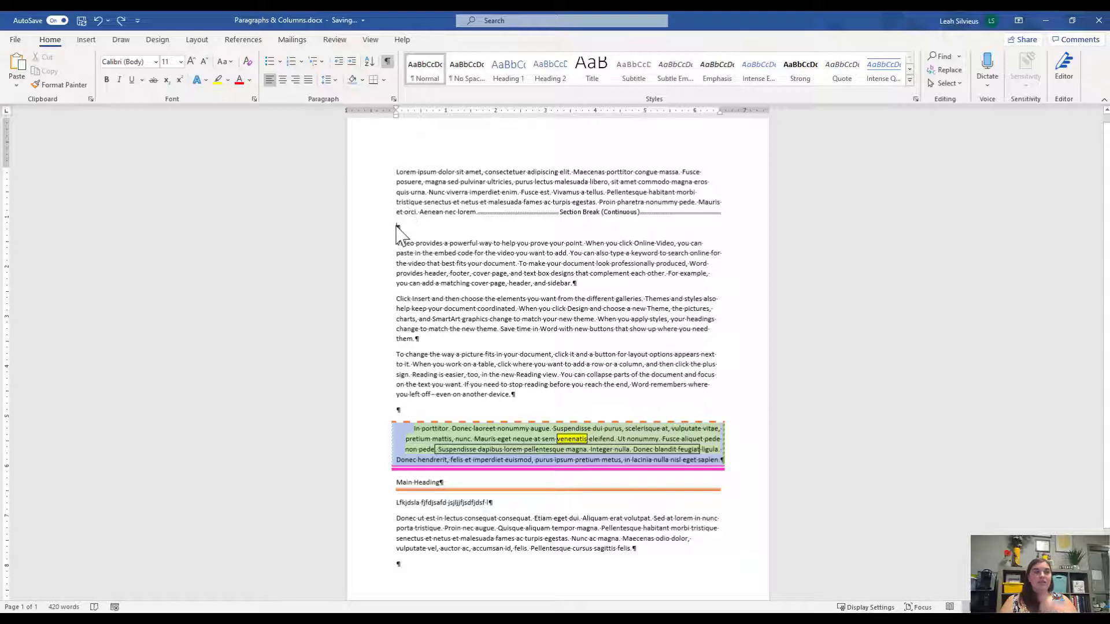
{"action": "key", "text": "Delete"}
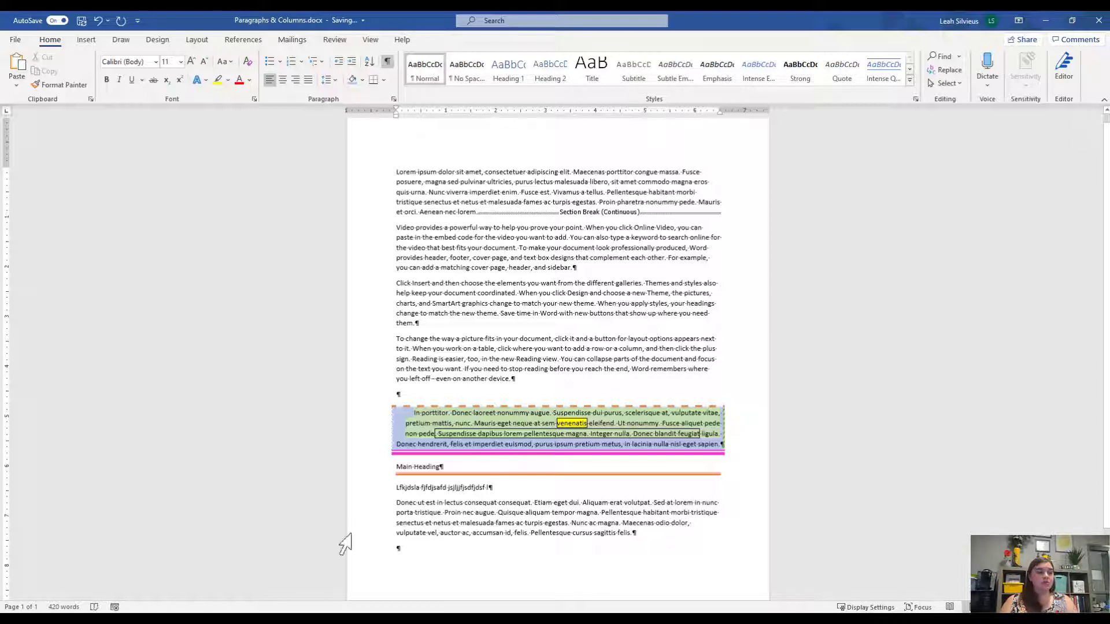
Check the annotated snip for the second boundary and insert a continuous section break after "even on another device.".
{"action": "key", "text": "alt+Tab"}
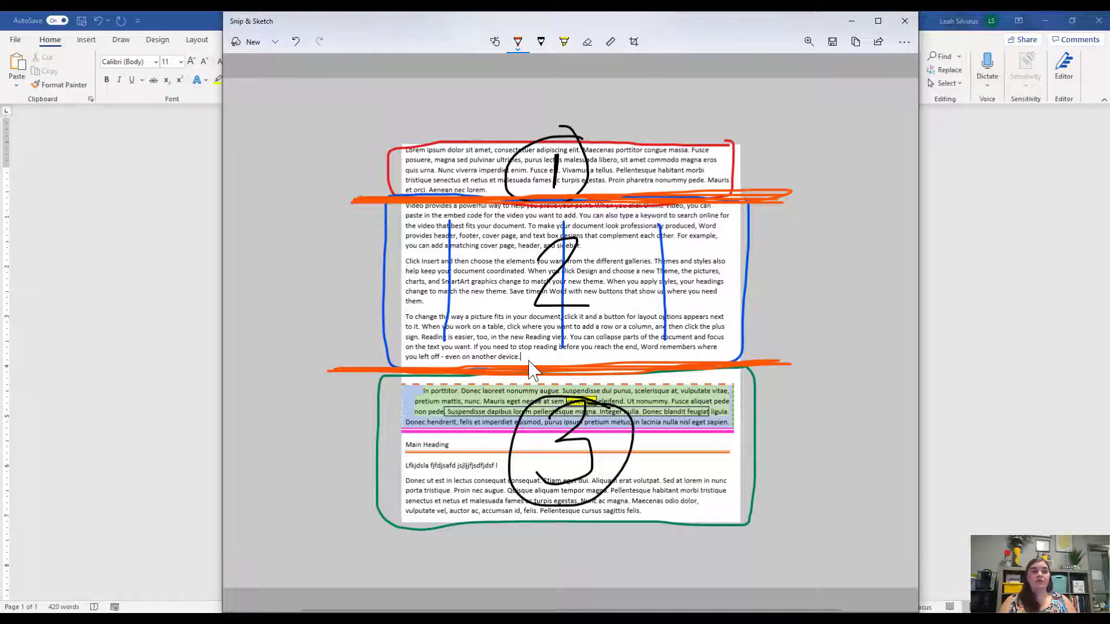
{"action": "left_click", "coordinate": [937, 283]}
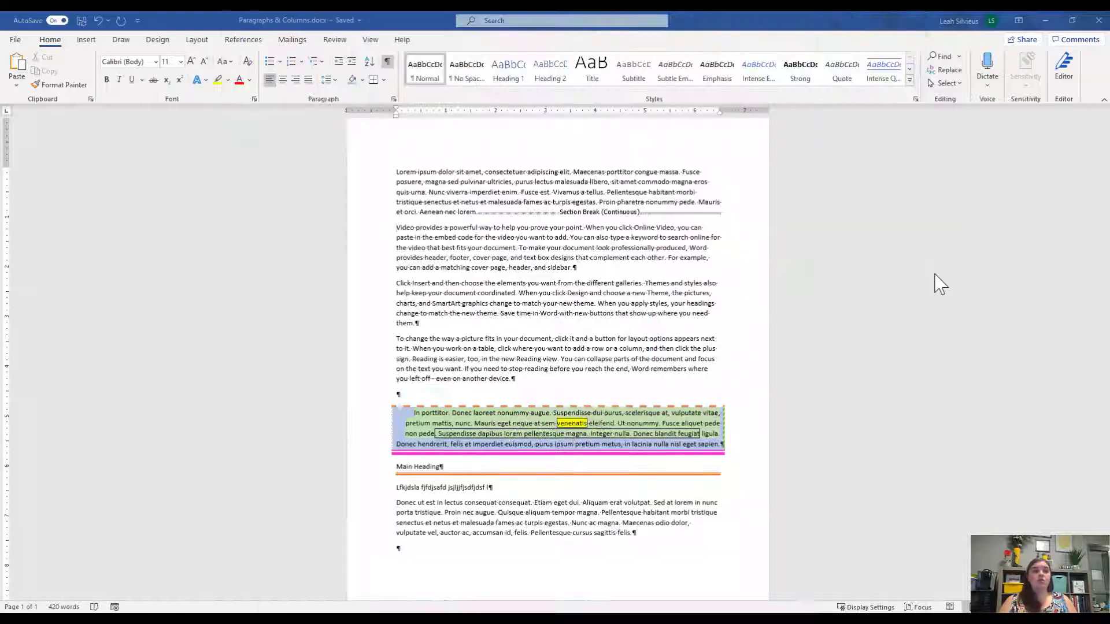
{"action": "left_click", "coordinate": [525, 380]}
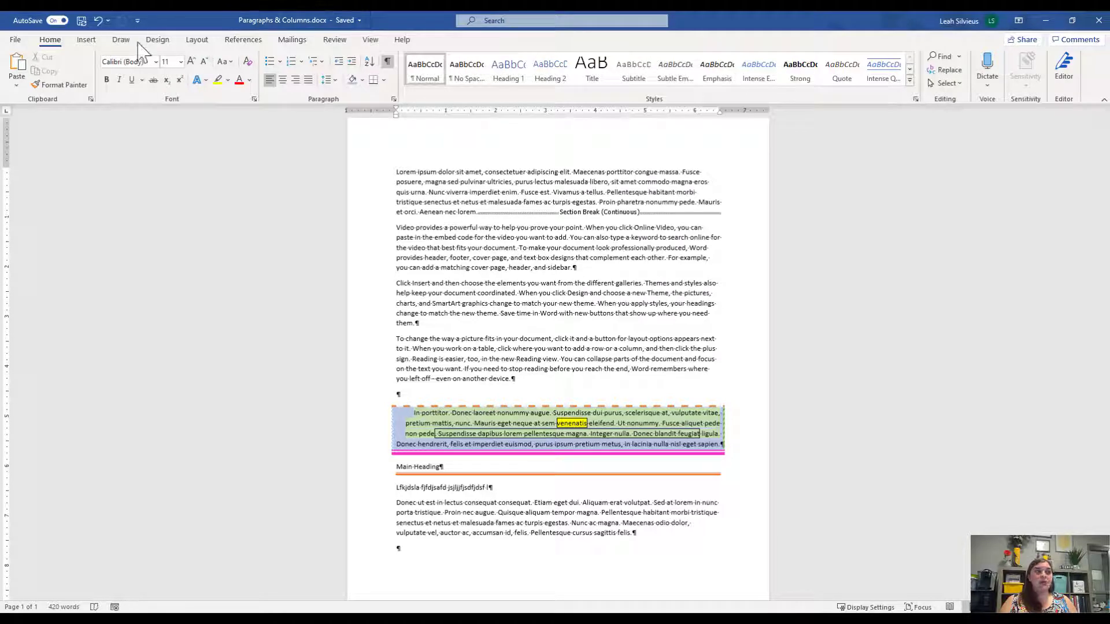
{"action": "left_click", "coordinate": [197, 40]}
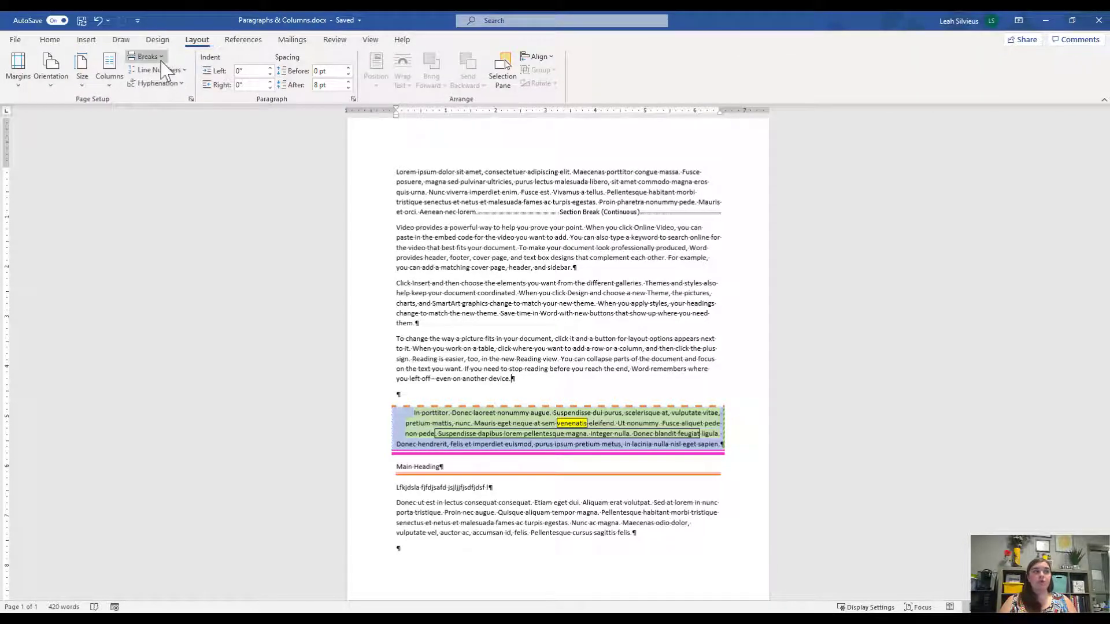
{"action": "left_click", "coordinate": [162, 59]}
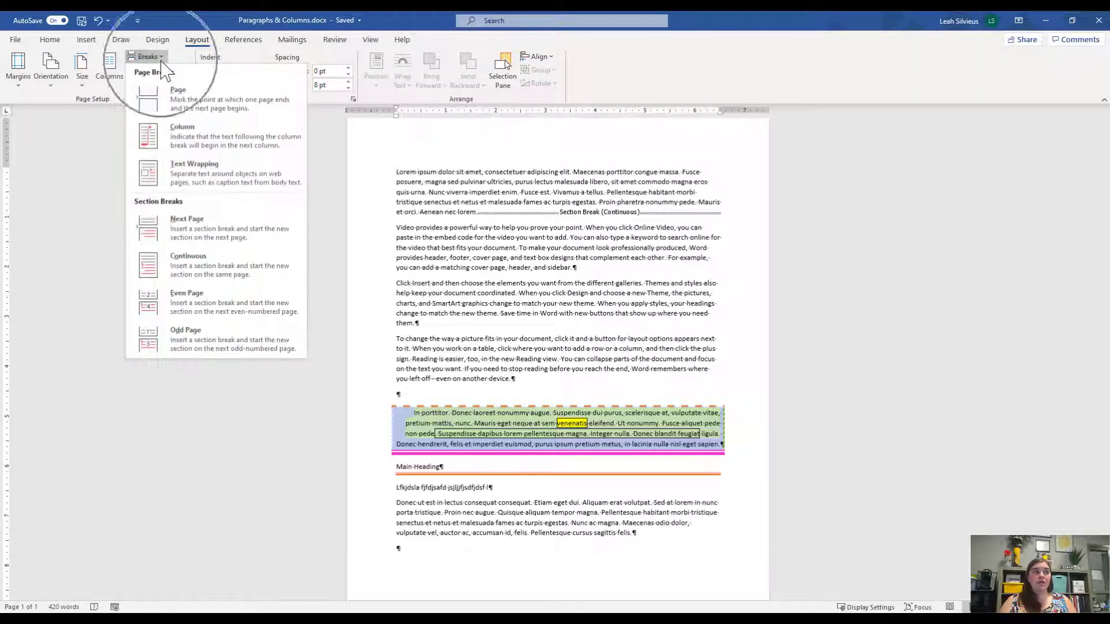
{"action": "left_click", "coordinate": [223, 278]}
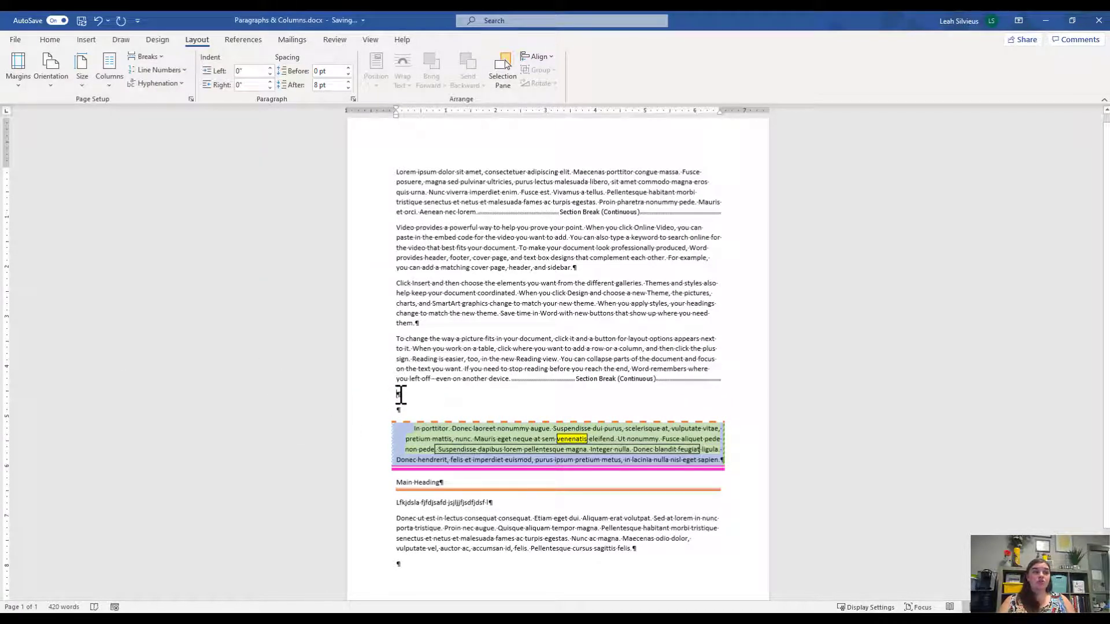
Delete the two empty paragraphs below the second continuous section break, and switch to the annotated snip in Snip & Sketch.
{"action": "left_click_drag", "start_coordinate": [396, 394], "coordinate": [404, 410]}
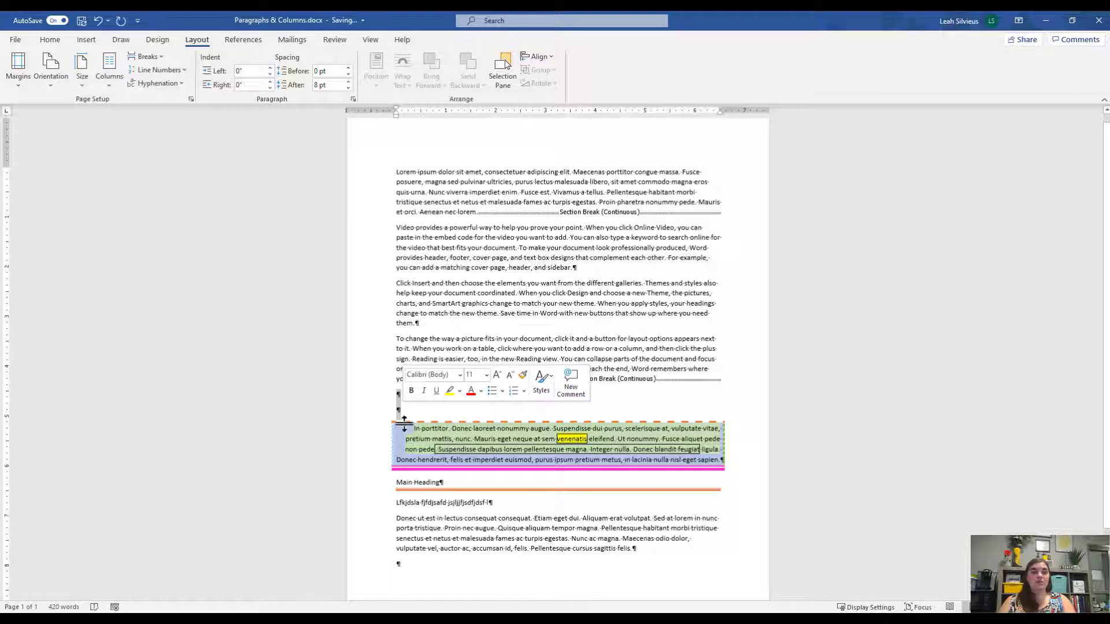
{"action": "key", "text": "Delete"}
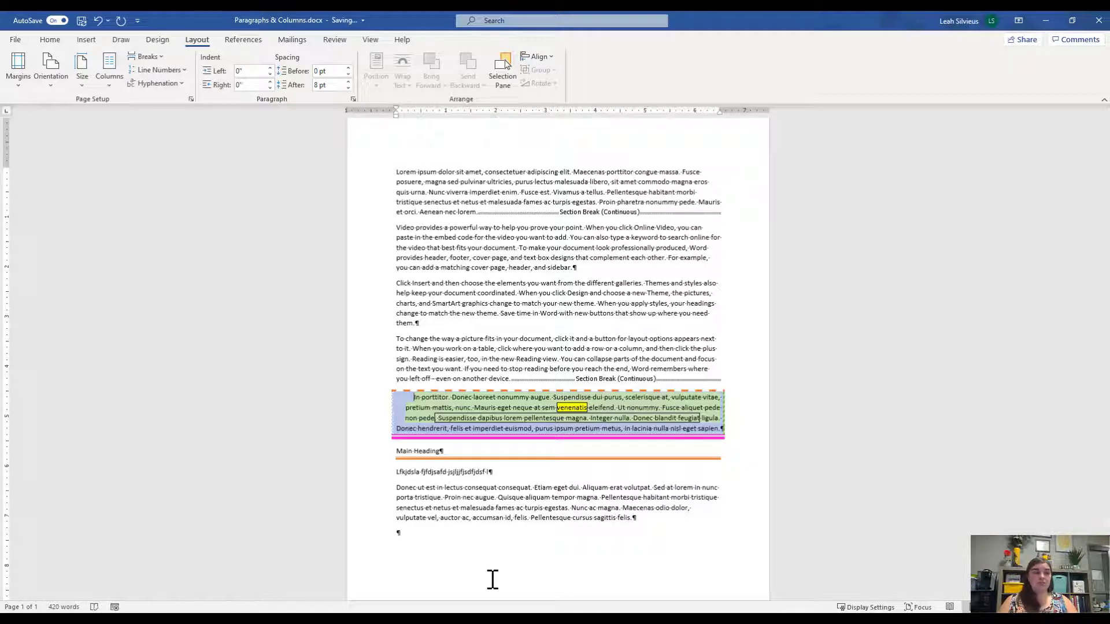
{"action": "key", "text": "alt+Tab"}
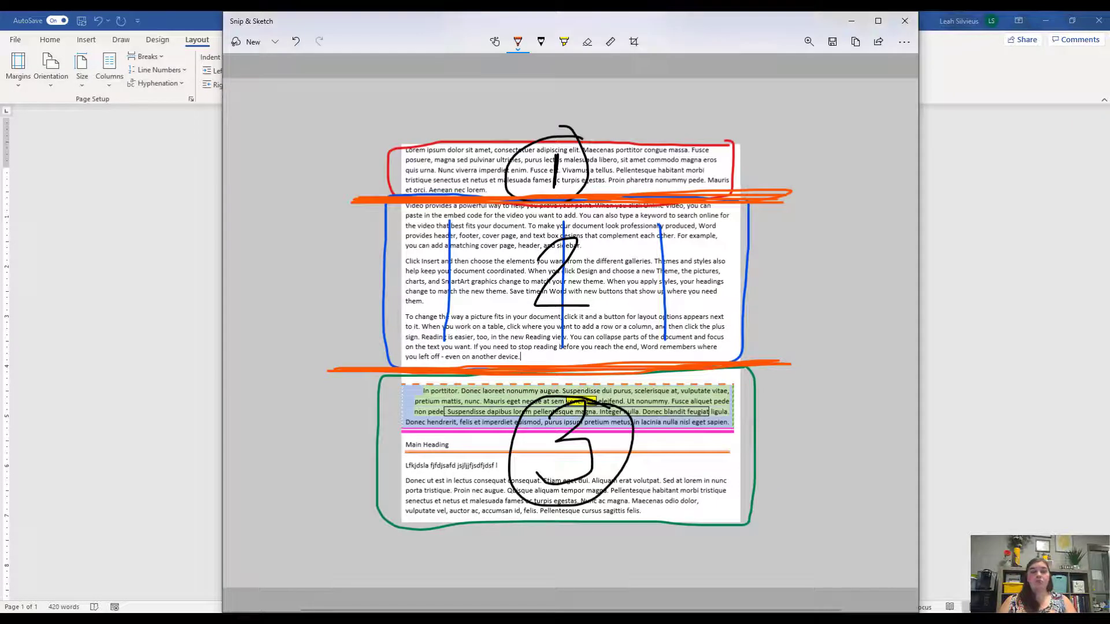